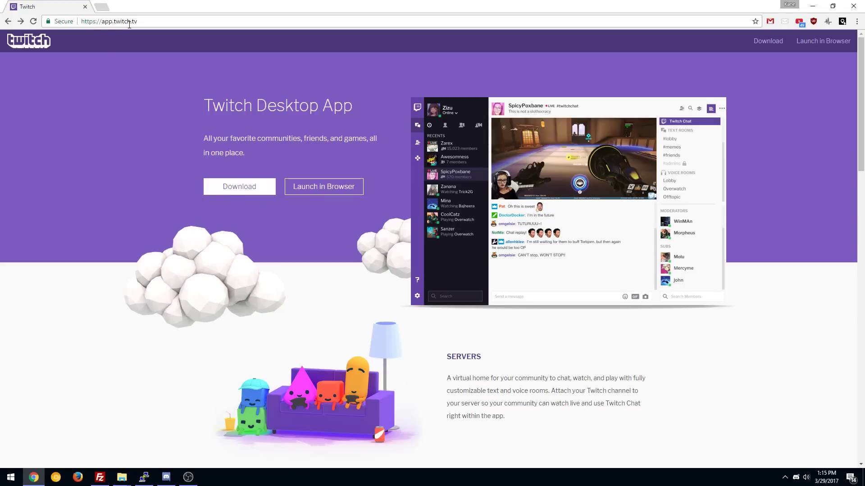
Step: Download TwitchSetup.exe, allow it to run, and install the Twitch desktop app
click(251, 188)
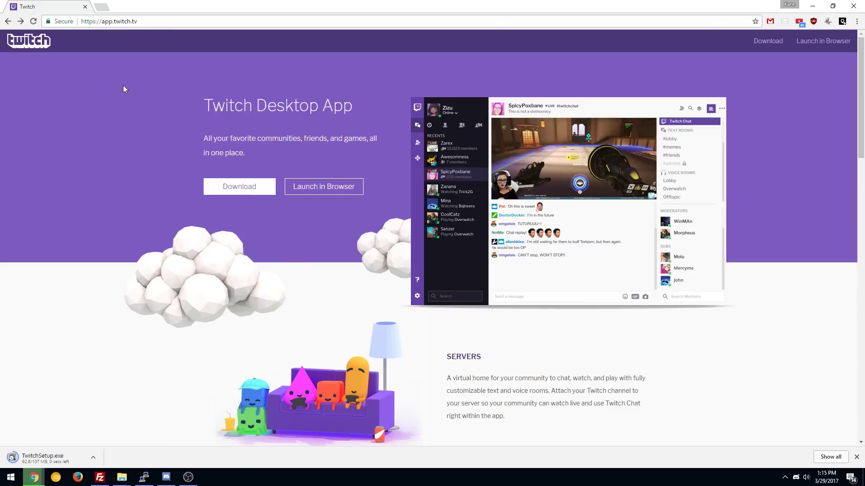
click(66, 458)
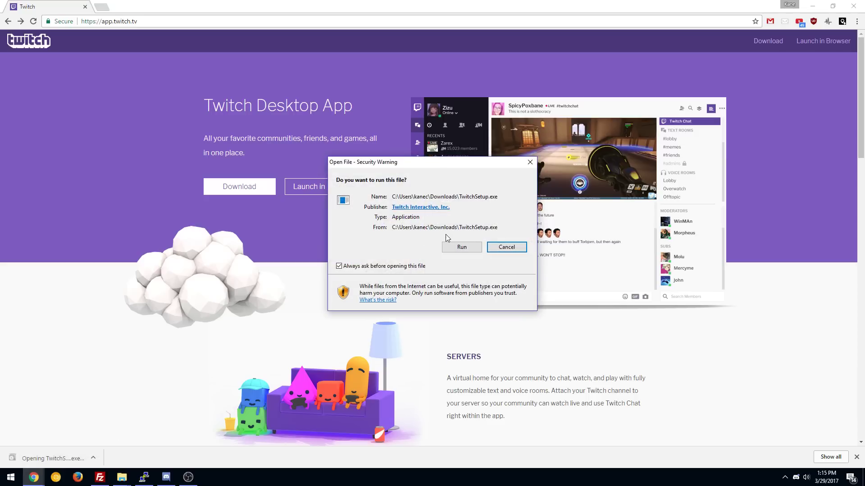
click(460, 246)
click(422, 254)
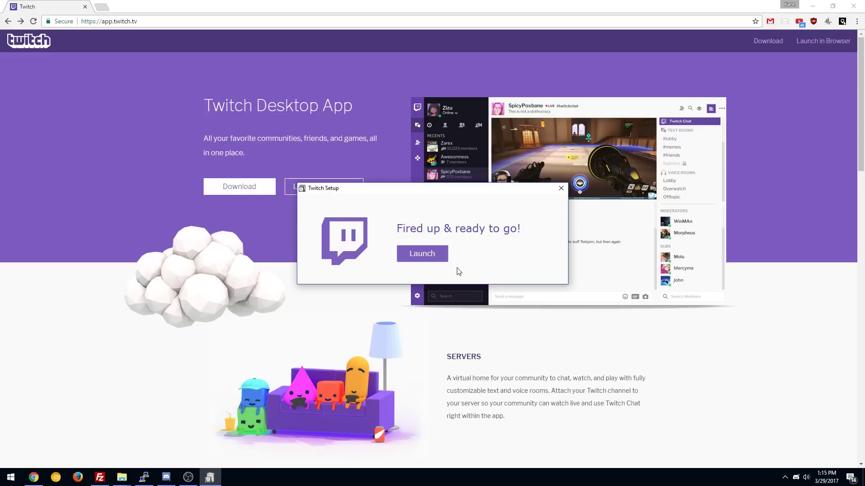
Step: Launch the new Twitch app and log in with the Twitch account's username and password
click(426, 260)
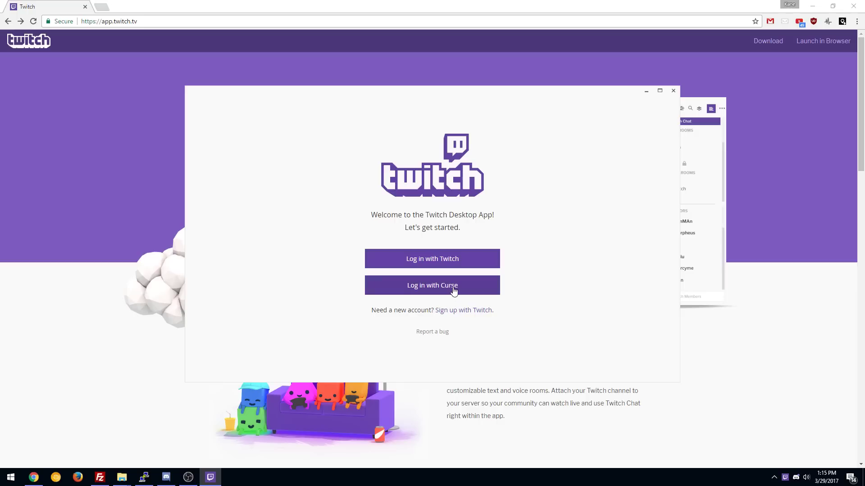
click(443, 261)
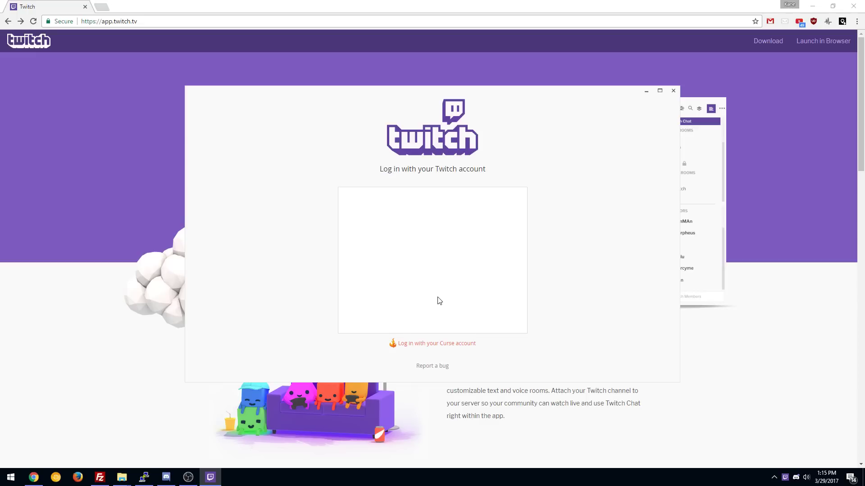
click(401, 237)
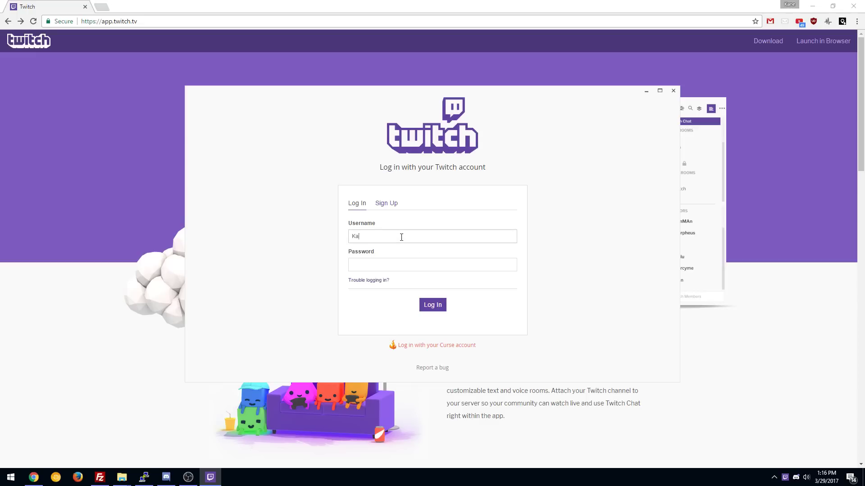
text(Kane_Hart)
click(426, 306)
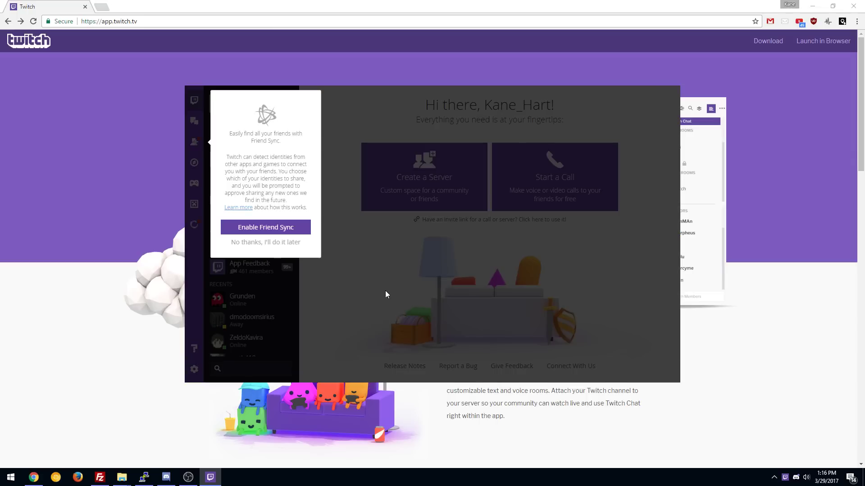
Step: Decline Friend Sync, close the navigation and contacts tips, and enlarge the app window
click(280, 243)
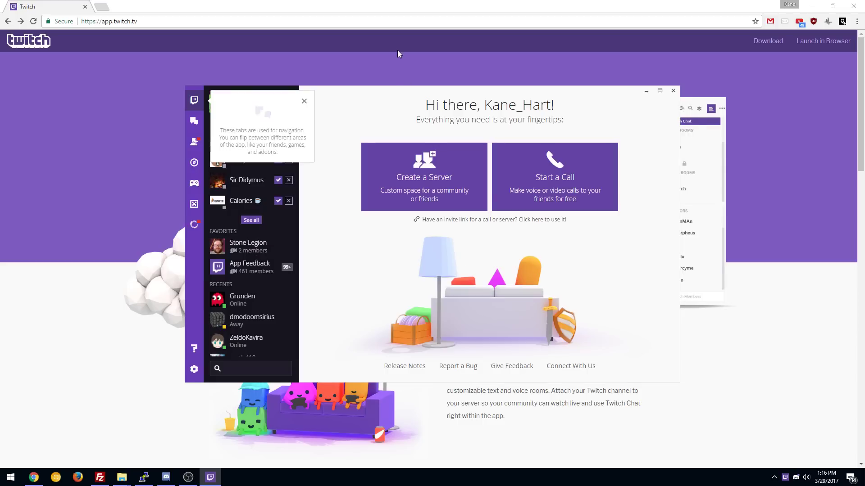
click(304, 101)
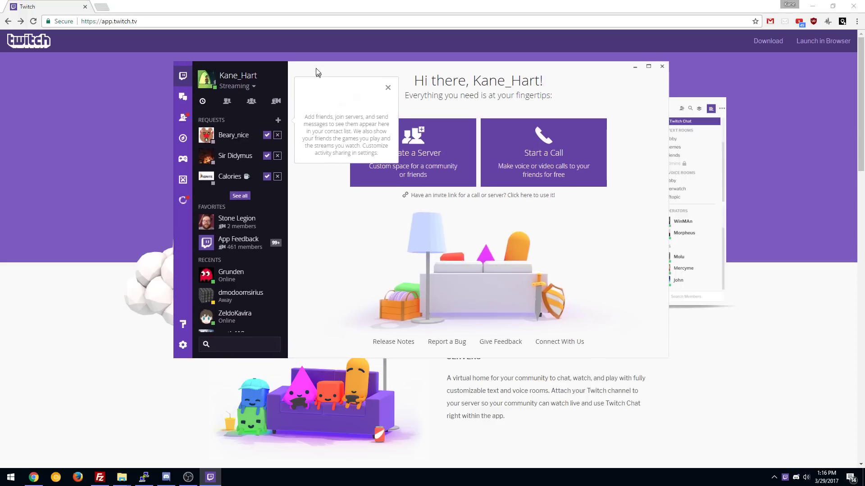
click(377, 77)
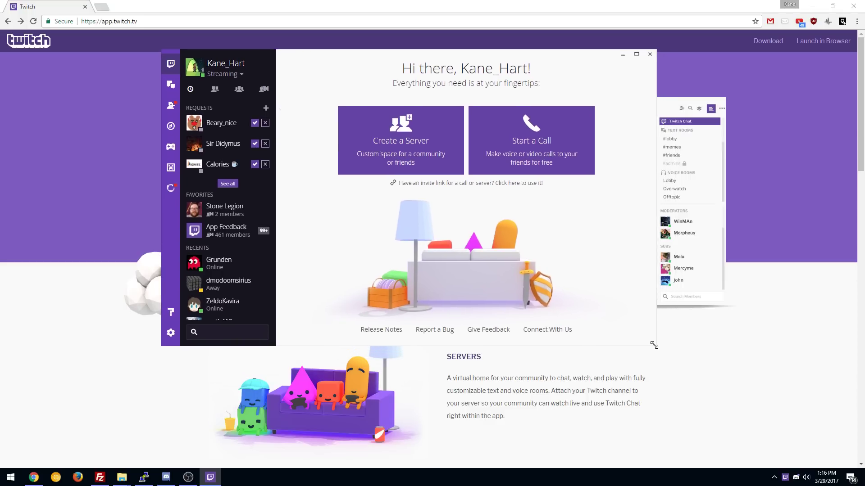
drag(654, 344, 742, 427)
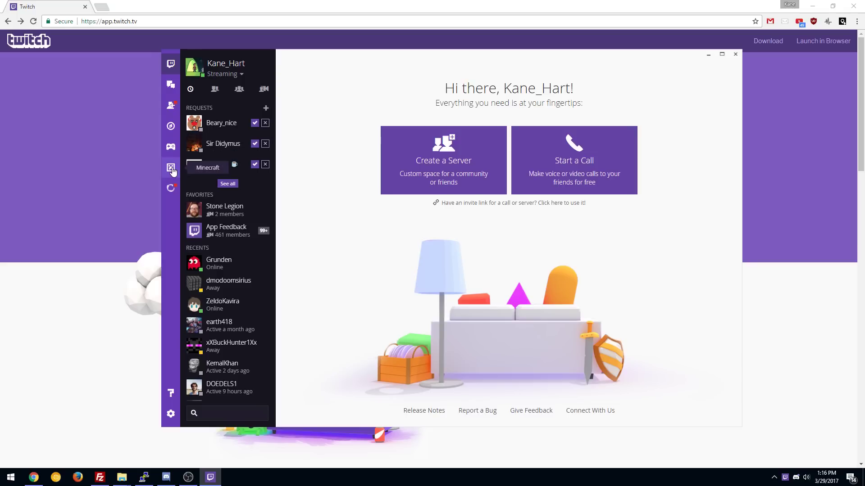
click(171, 413)
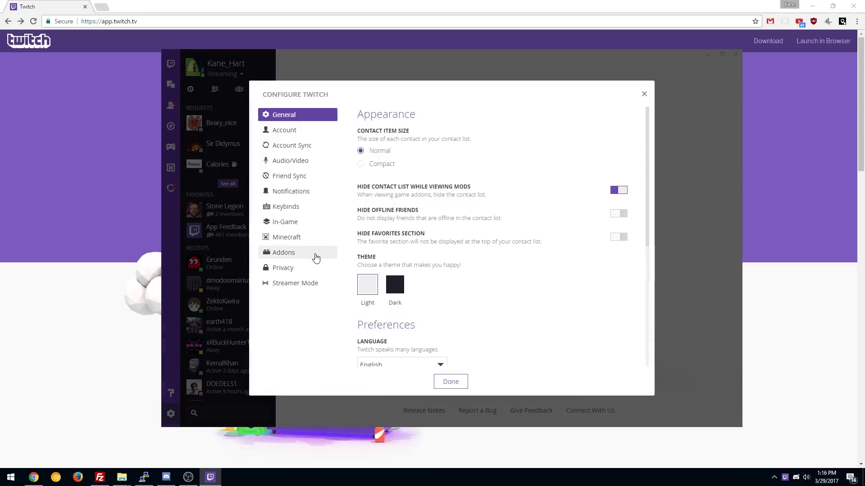
click(300, 239)
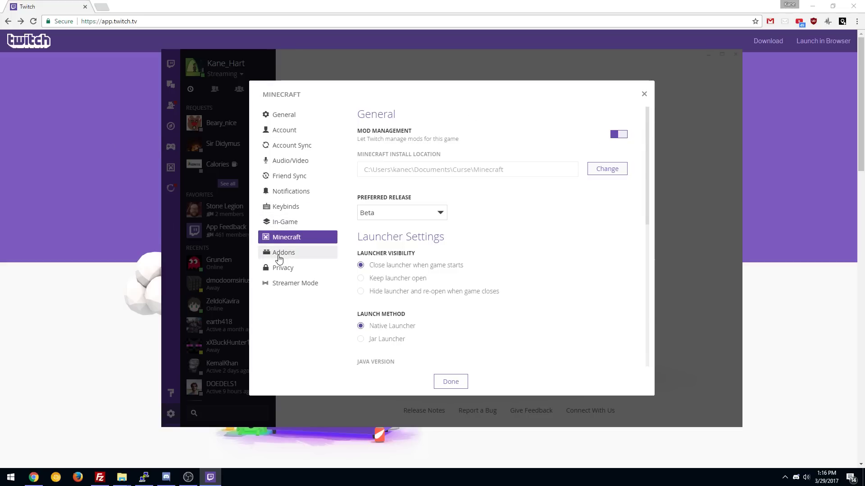
click(278, 258)
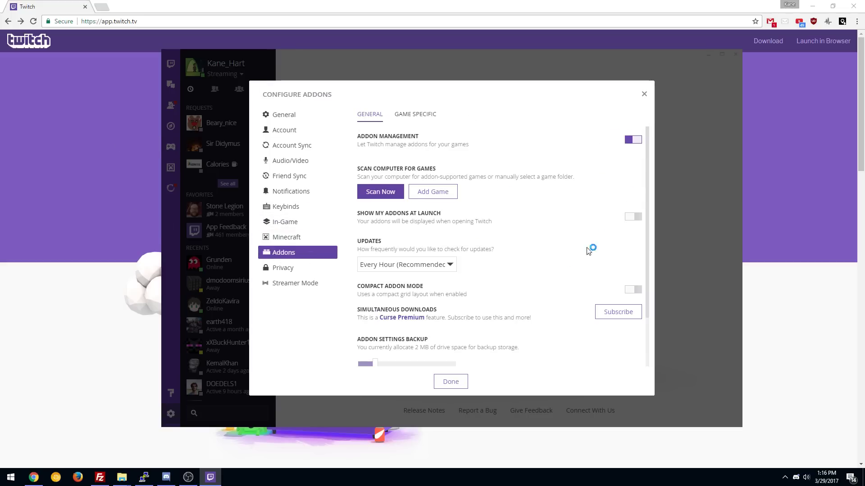
scroll(540, 274, down, 1)
scroll(494, 283, up, 1)
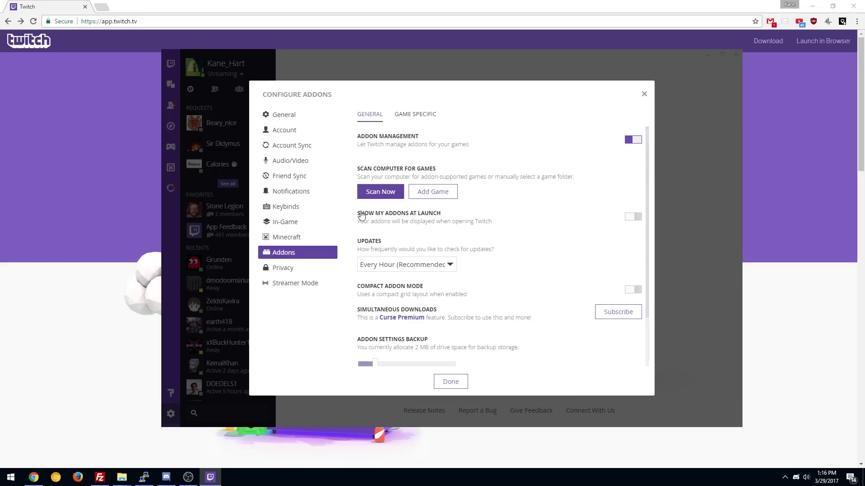
click(643, 95)
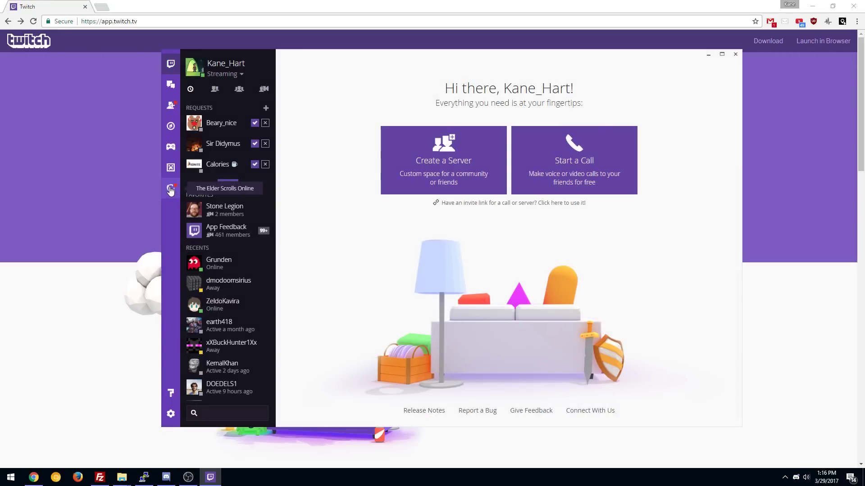
Step: Set up the Elder Scrolls Online addon manager with the Dark theme and review its installed addons
click(170, 190)
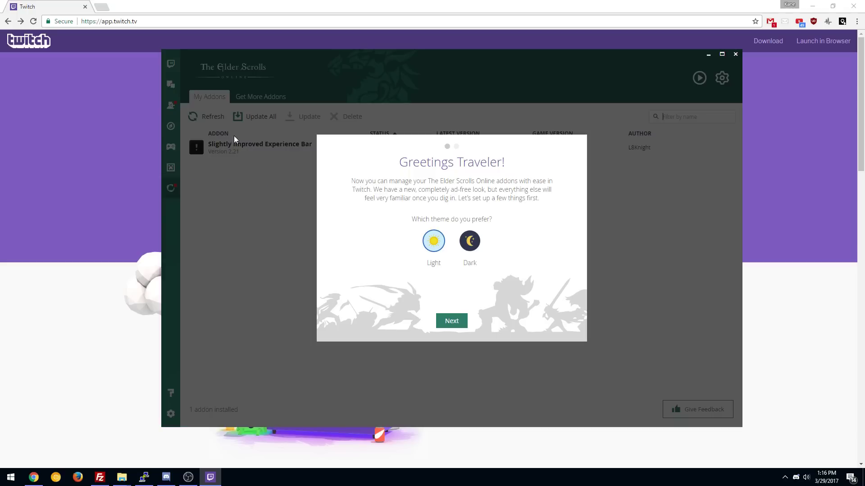
click(469, 243)
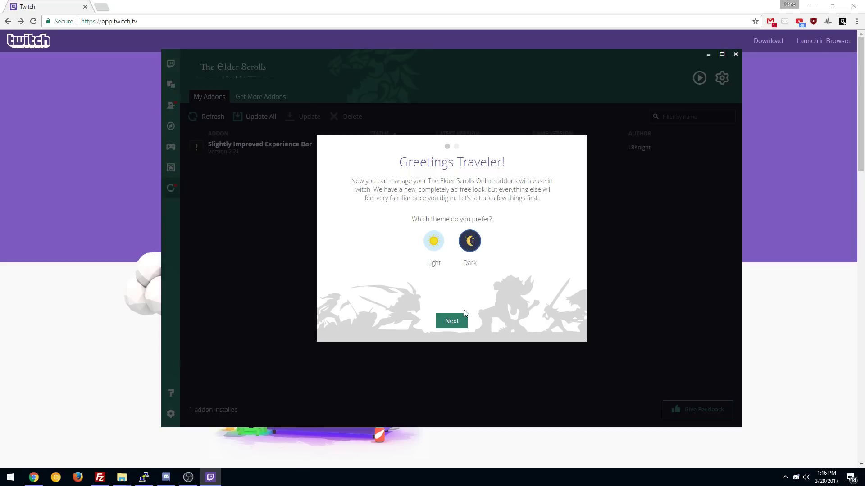
click(455, 322)
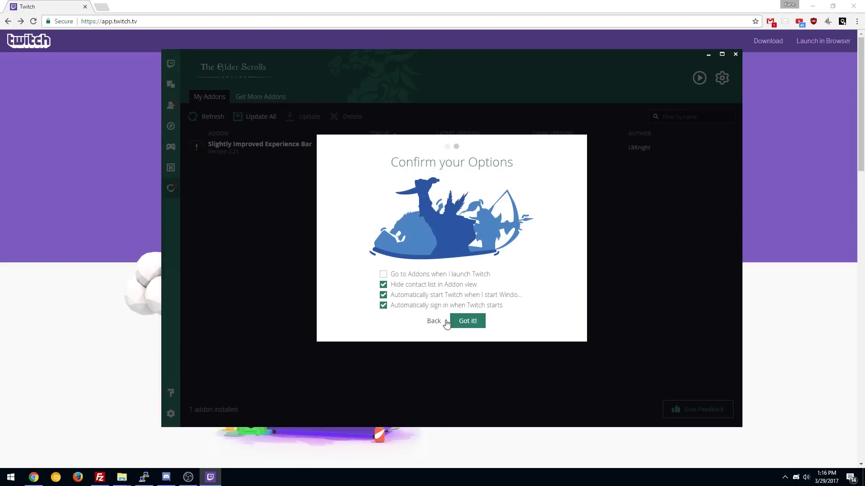
click(466, 322)
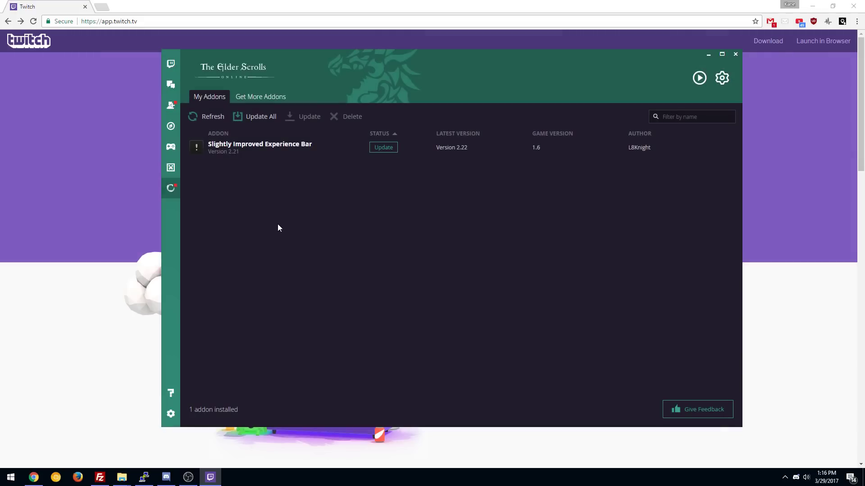
click(256, 100)
click(214, 103)
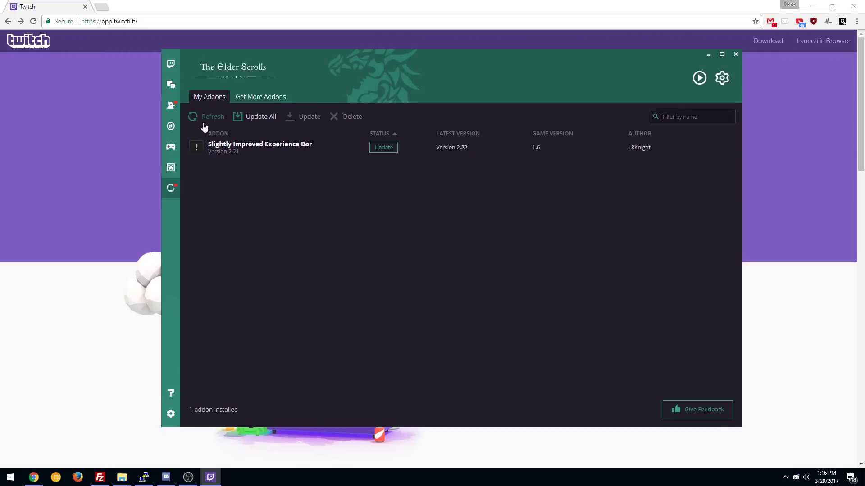
Step: Install Minecraft support from the Let's Play Minecraft! page
click(171, 168)
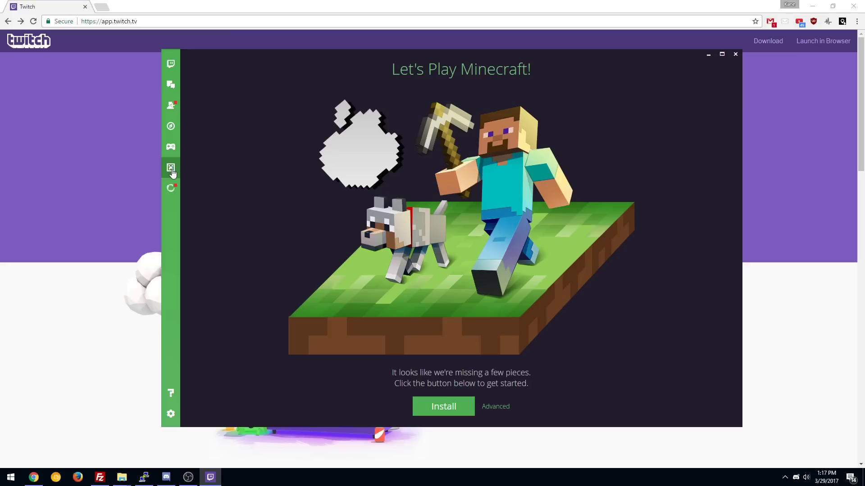
click(447, 408)
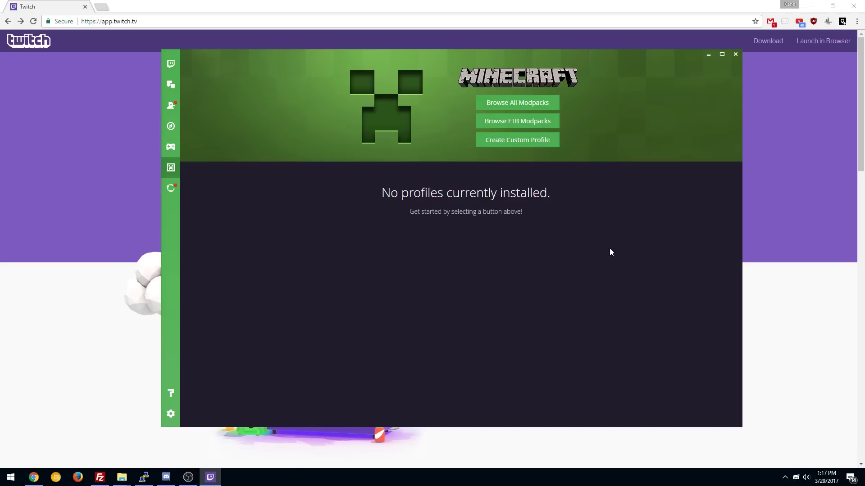
click(506, 104)
click(251, 89)
text(Infinity)
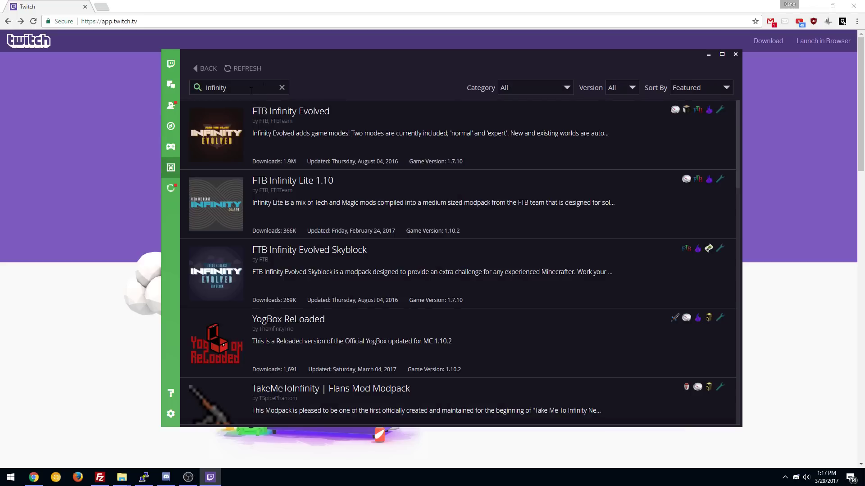
mouse_move(300, 144)
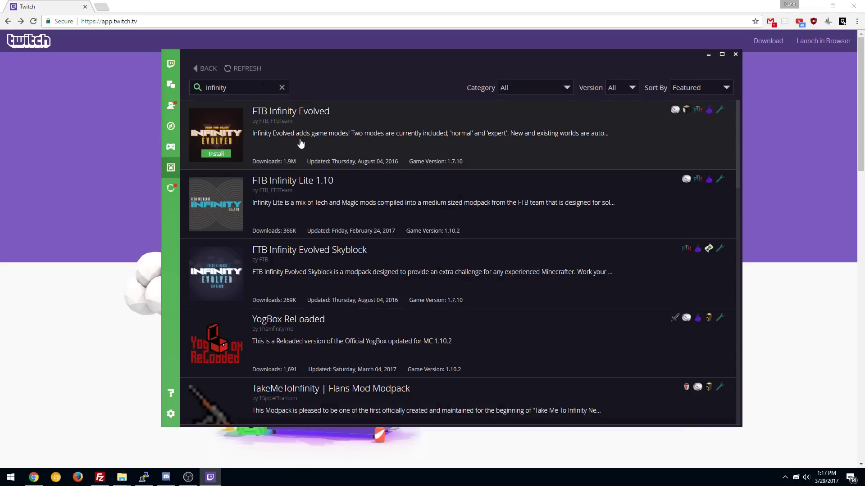
click(282, 88)
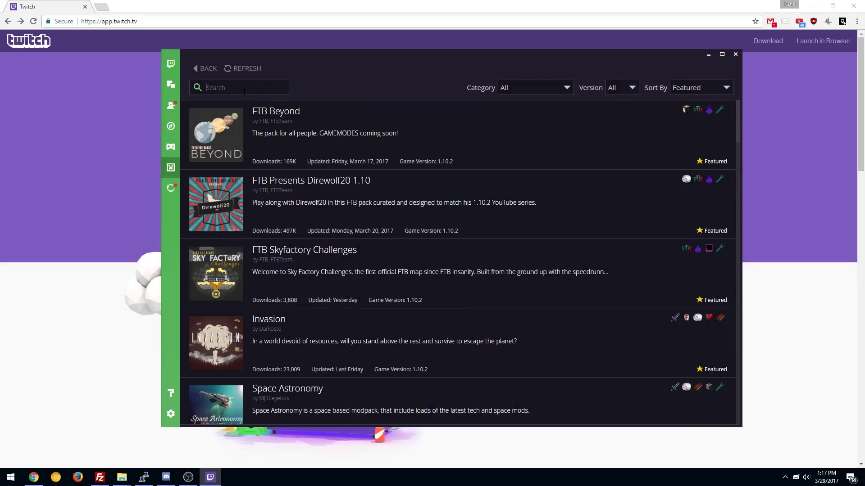
text(Age of E)
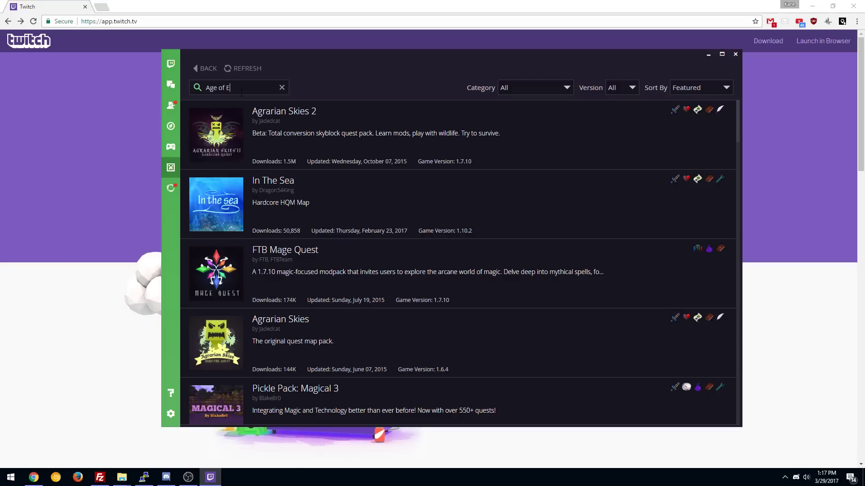
text(ngine)
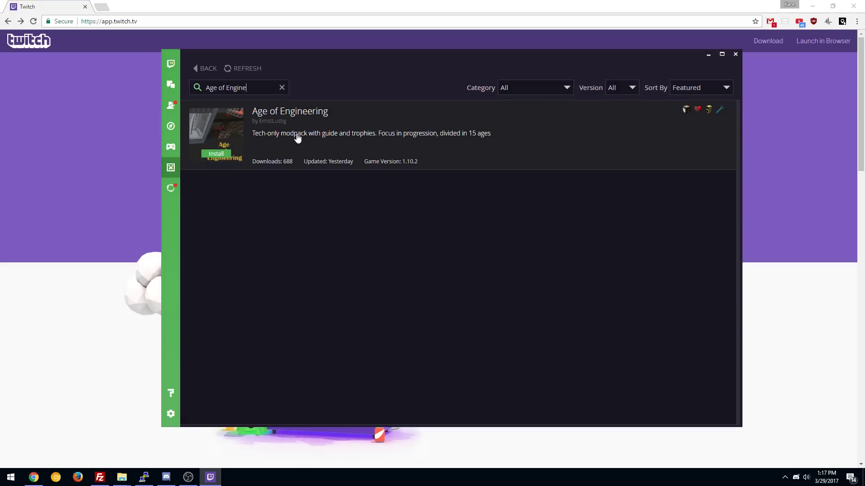
click(208, 66)
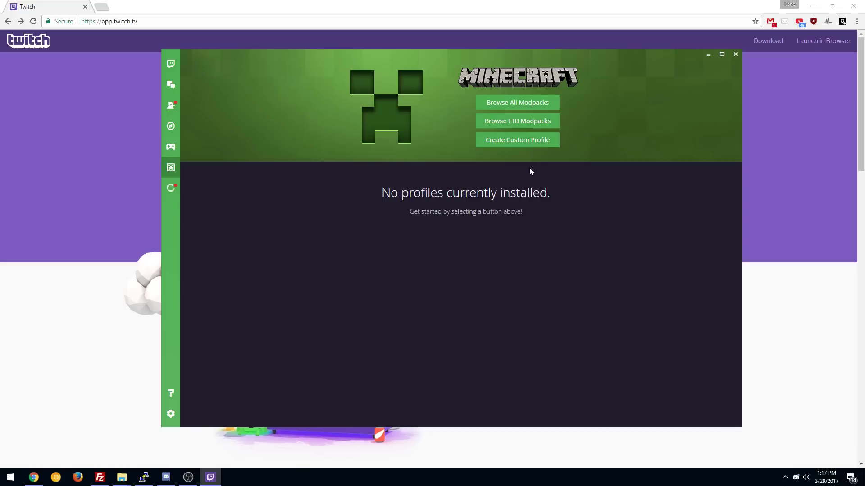
click(517, 121)
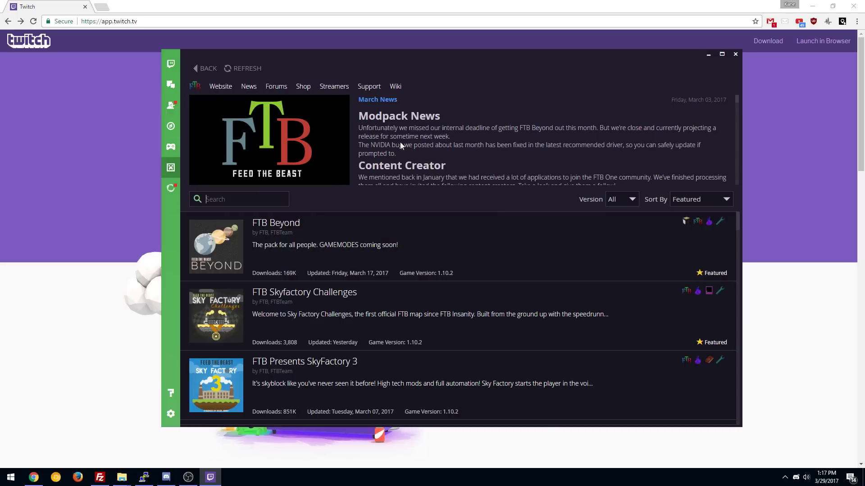
click(231, 198)
text(Age of Eng)
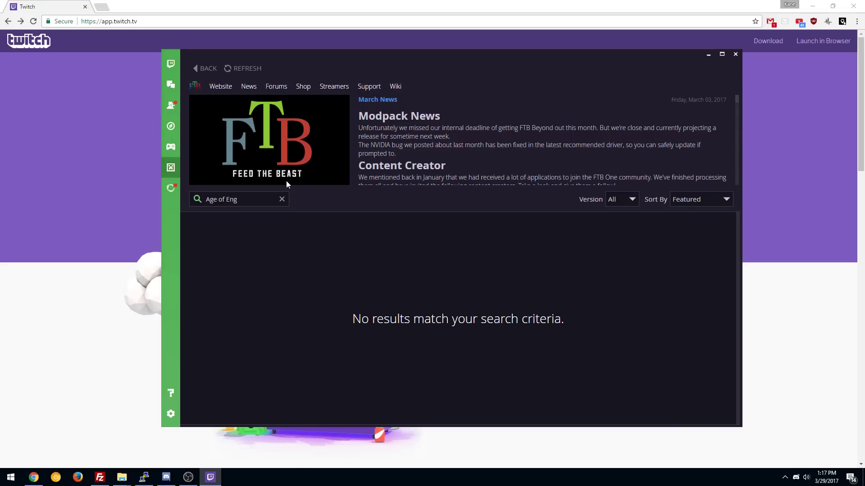
click(282, 199)
click(206, 68)
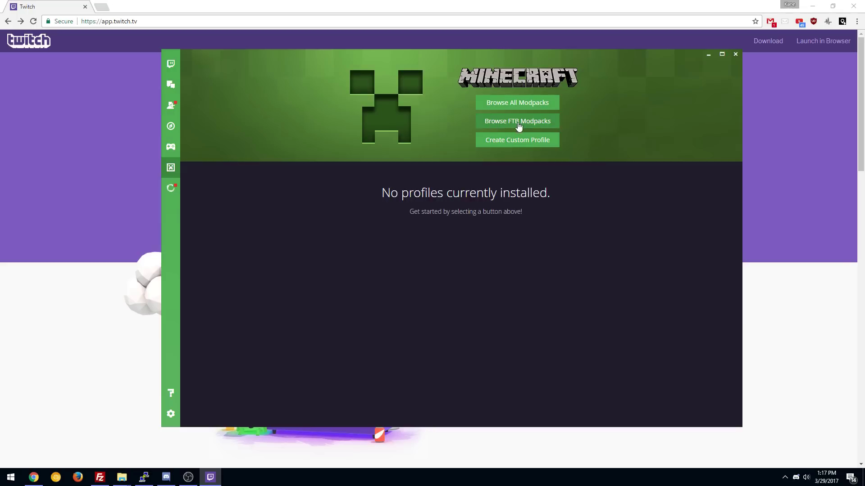
Step: Search modpacks for 'Age of Enginee' and install the Age of Engineering modpack
click(506, 106)
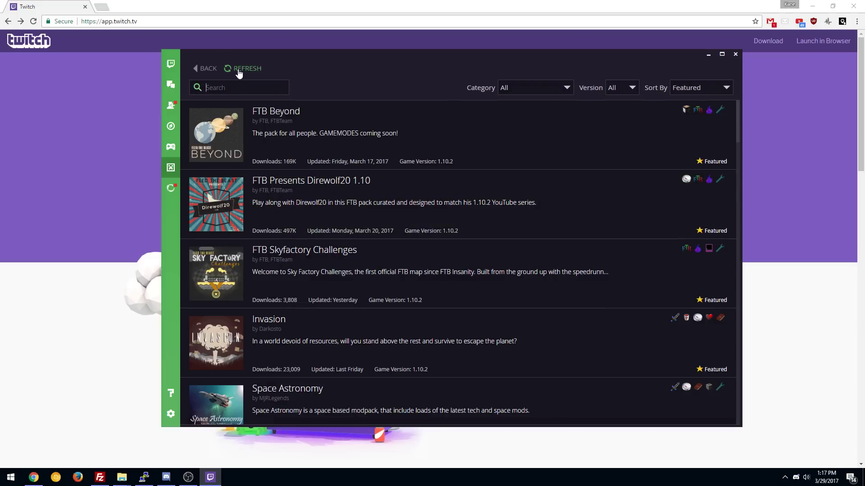
text(Age of )
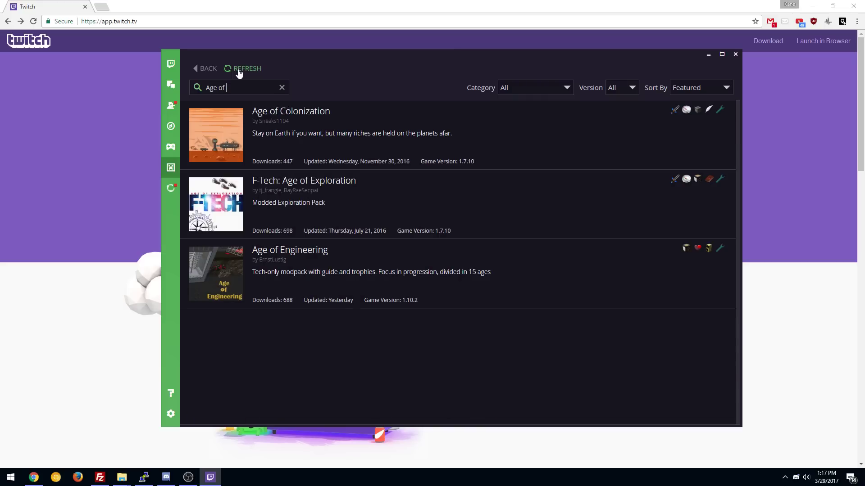
text(Engineer)
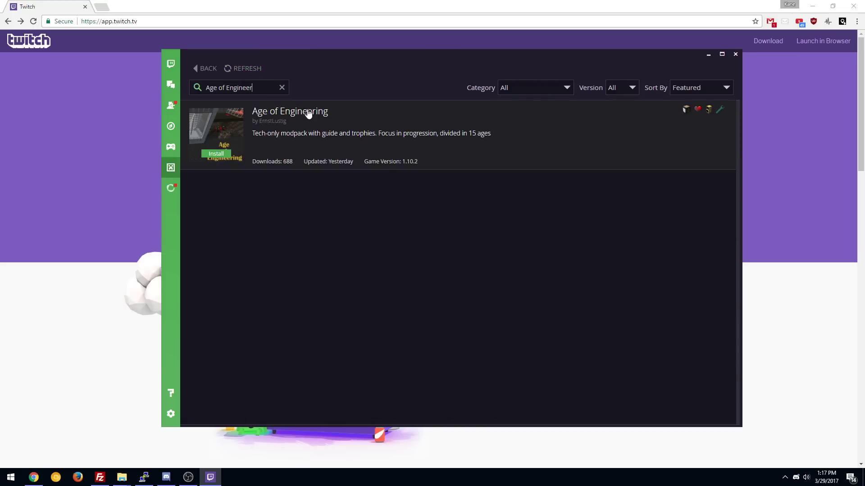
click(219, 156)
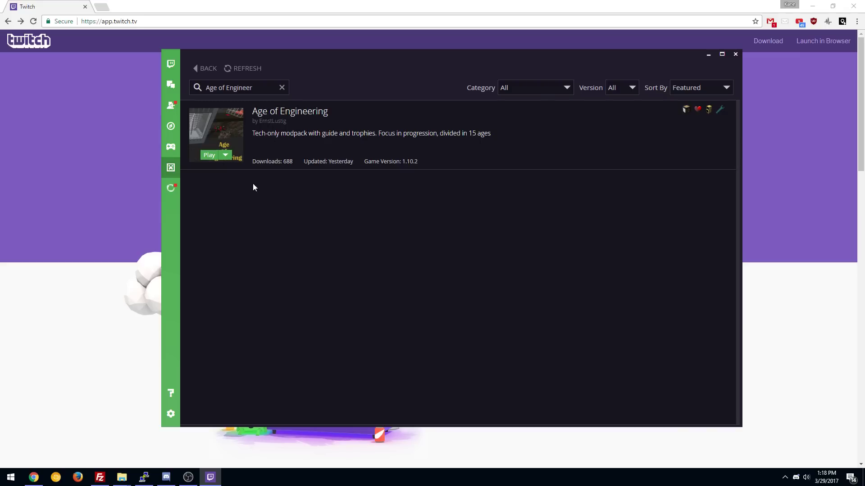
Step: Open the Age of Engineering profile's folder from the profiles page and centre the Explorer window
click(200, 69)
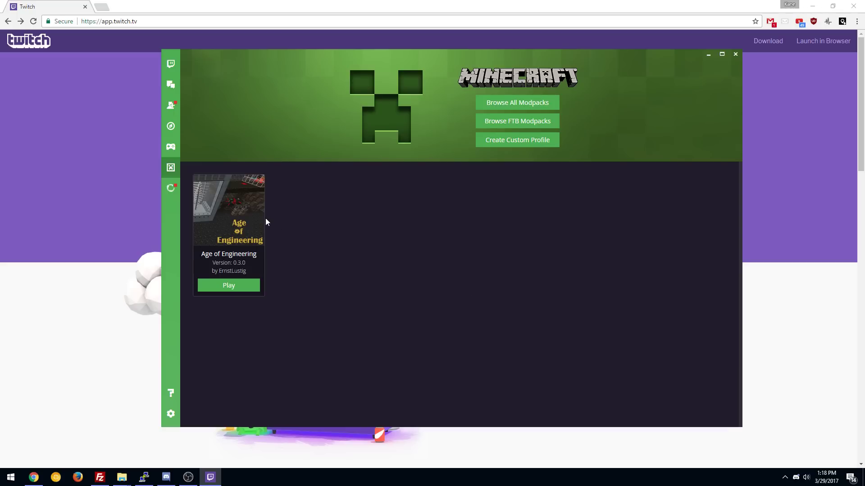
right_click(236, 198)
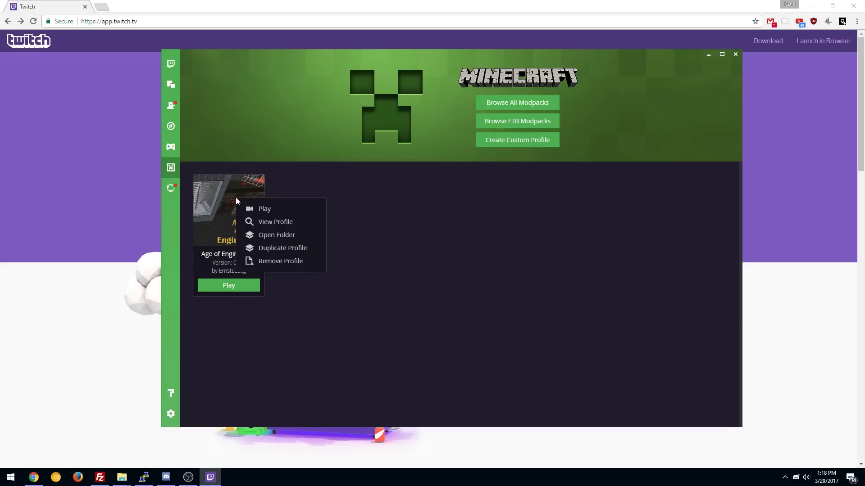
click(279, 235)
drag(862, 69, 448, 92)
click(469, 268)
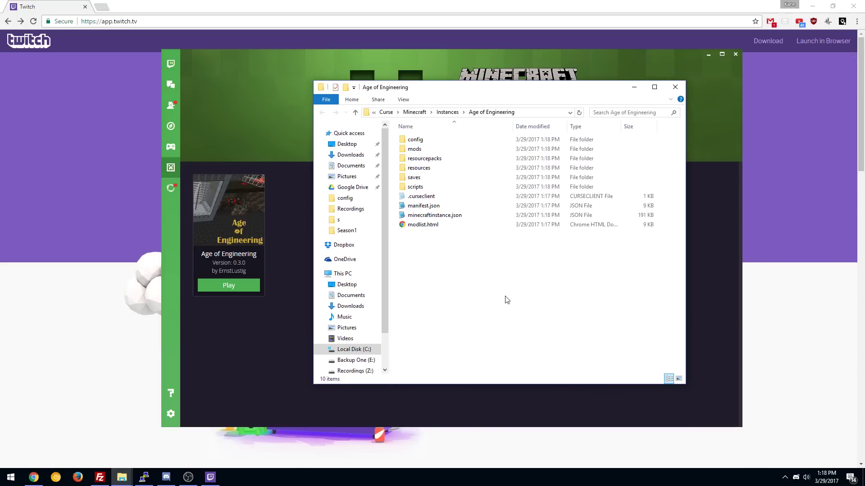
Step: Create a custom profile named Test on Minecraft 1.10.2 and look at its Get Mods page
click(682, 87)
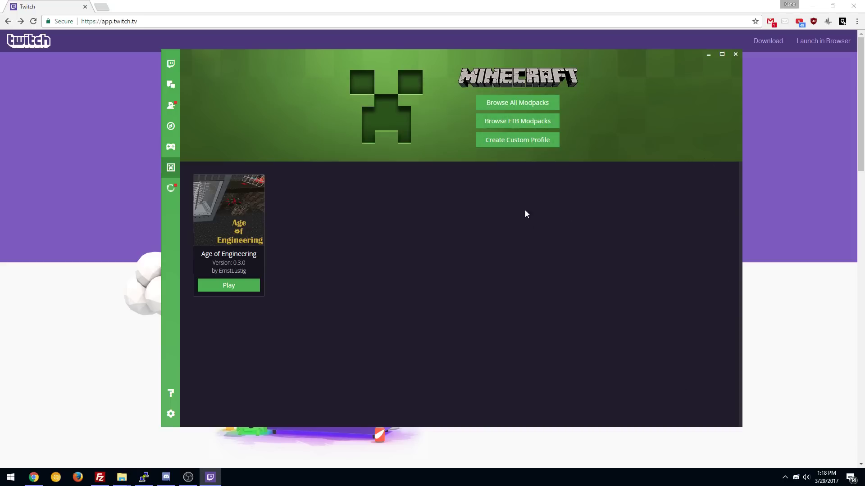
click(502, 144)
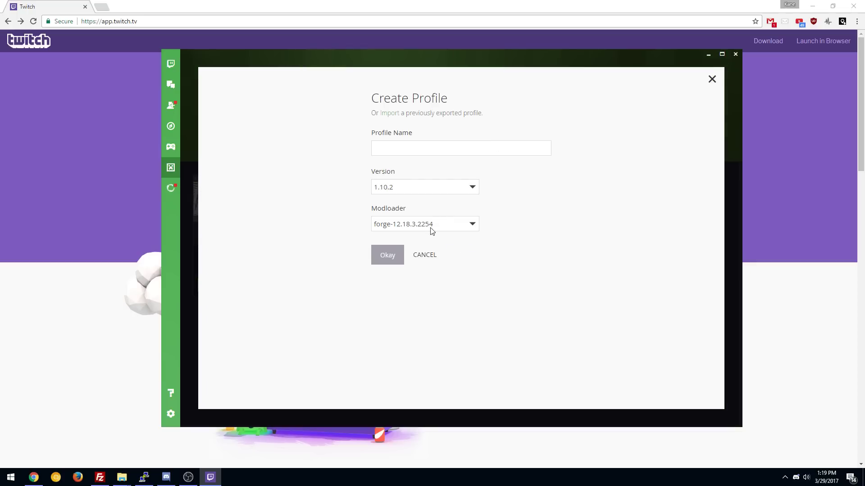
click(405, 188)
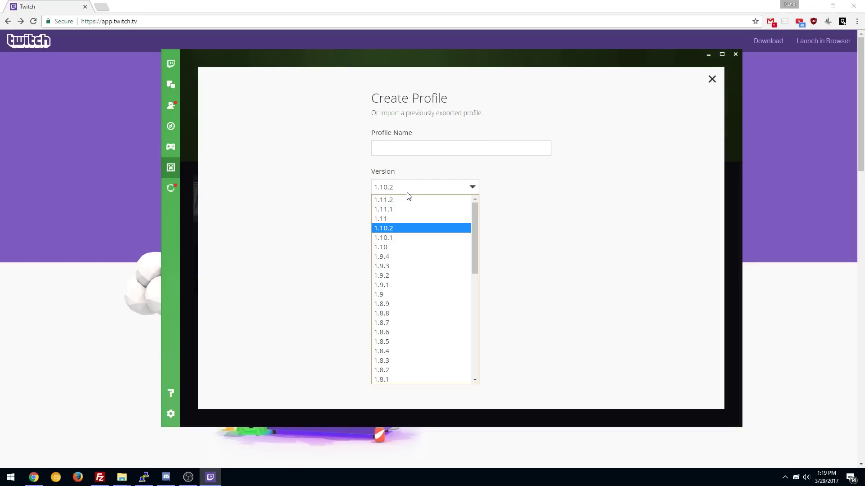
click(415, 228)
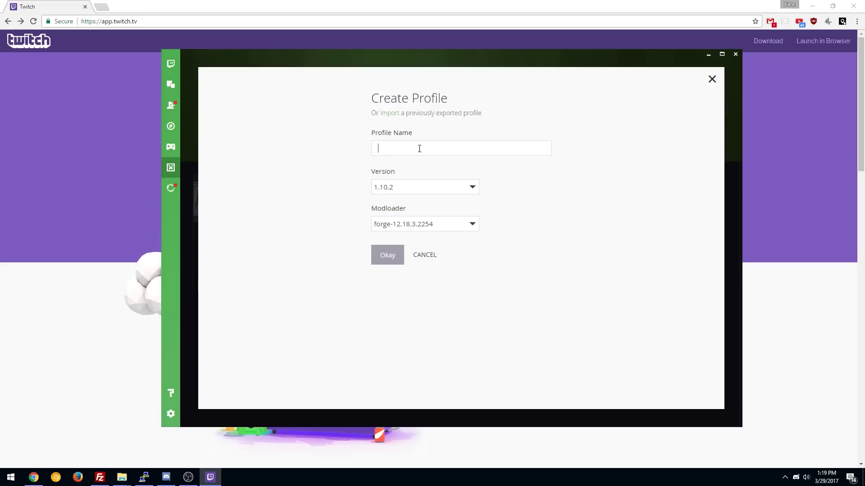
text(Test)
click(388, 259)
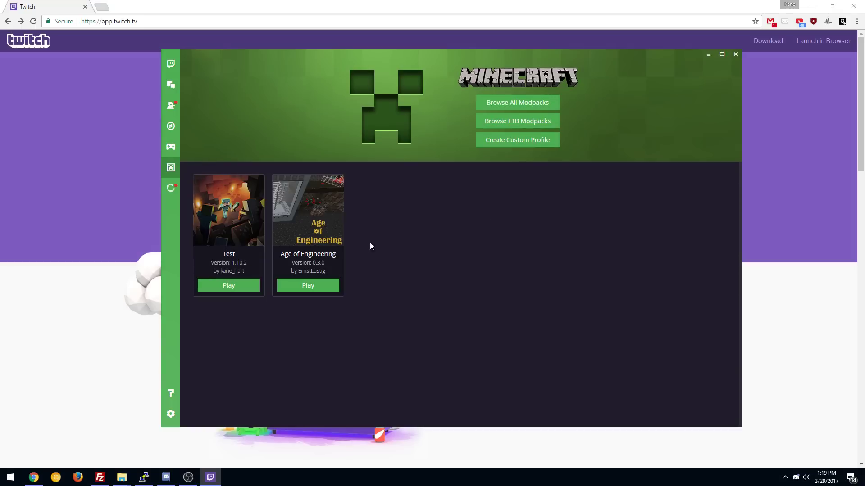
click(252, 223)
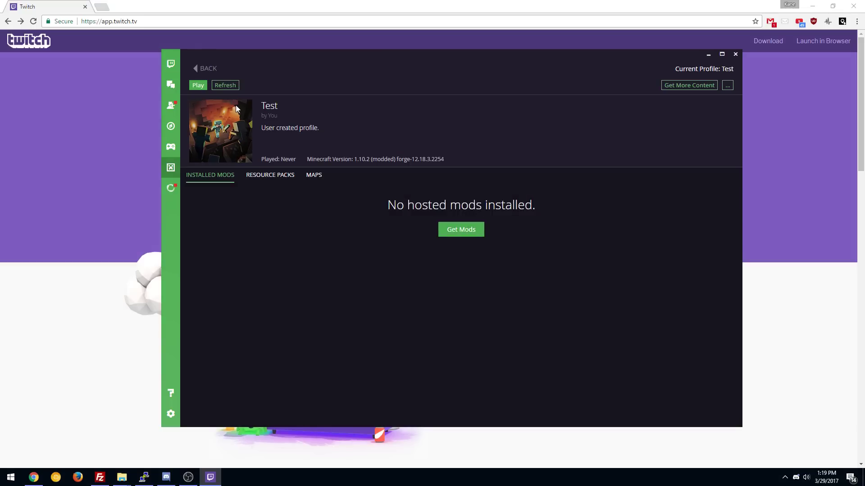
click(456, 233)
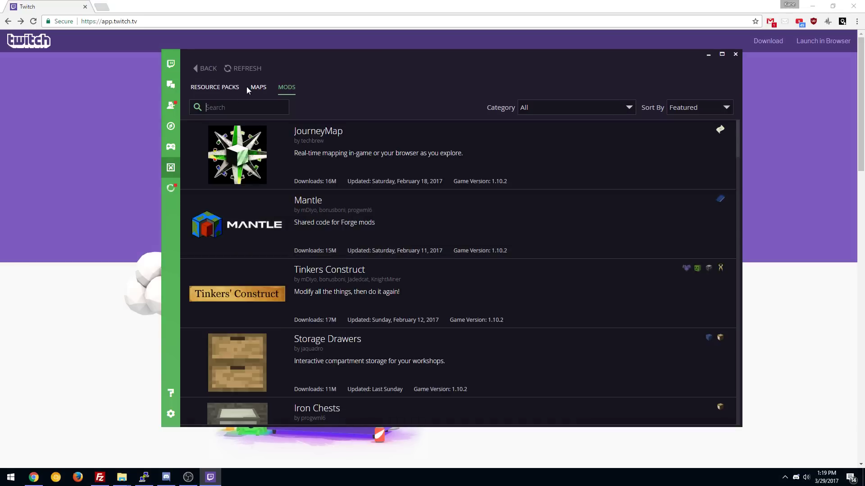
click(205, 68)
Step: Remove the Test profile, deleting its backups as well
click(208, 68)
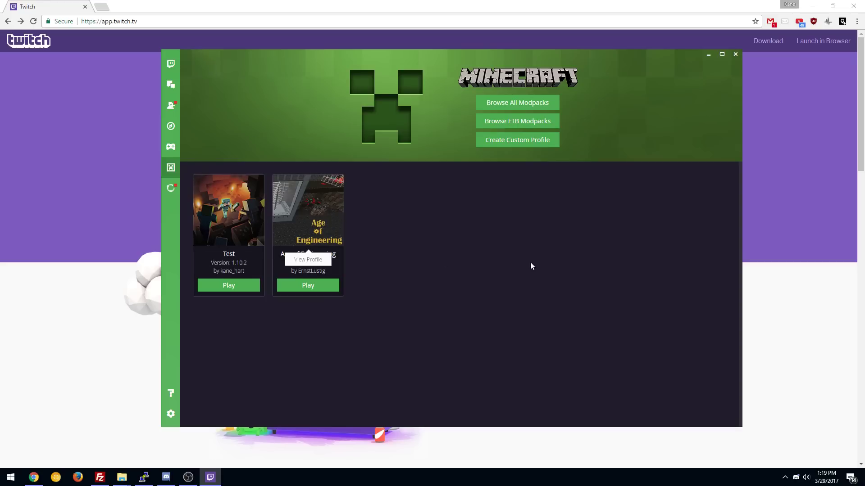
right_click(230, 206)
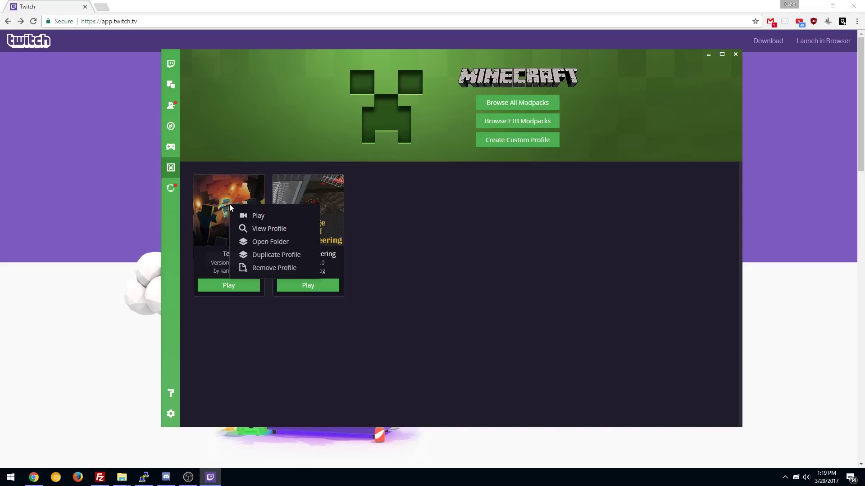
click(296, 268)
click(465, 267)
click(516, 283)
Step: Import a new profile from Unnamed Pack-1.0.zip
click(525, 143)
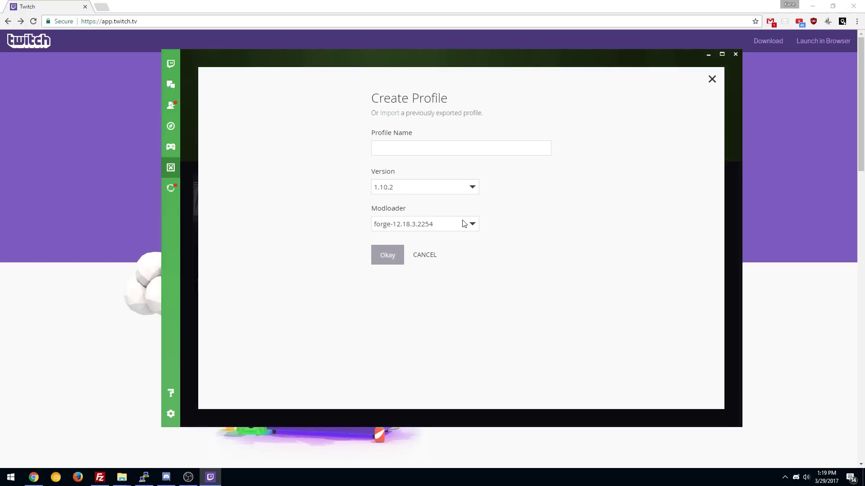
click(390, 113)
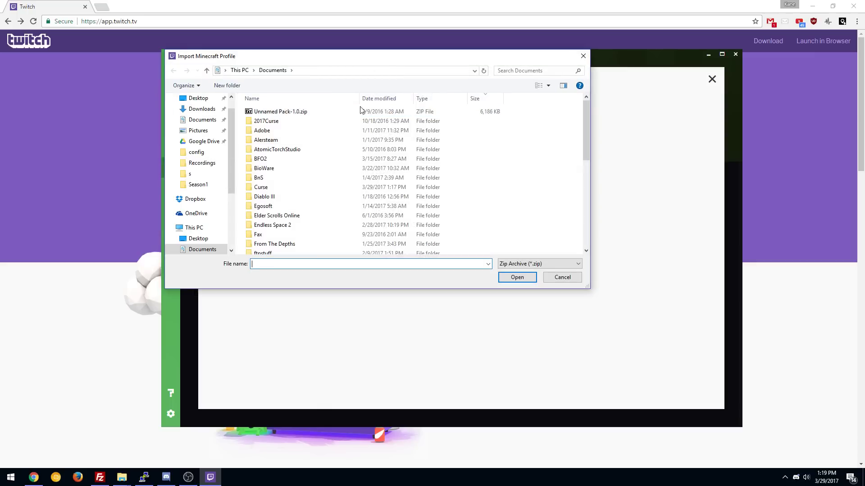
click(295, 113)
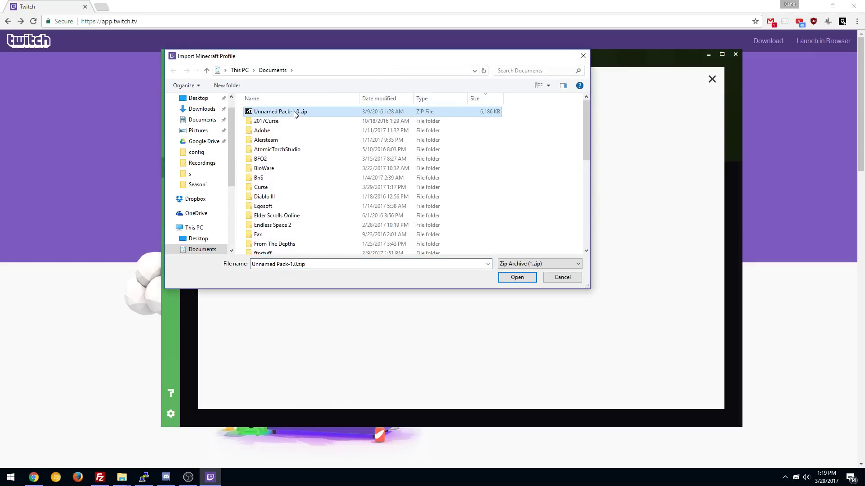
double_click(295, 113)
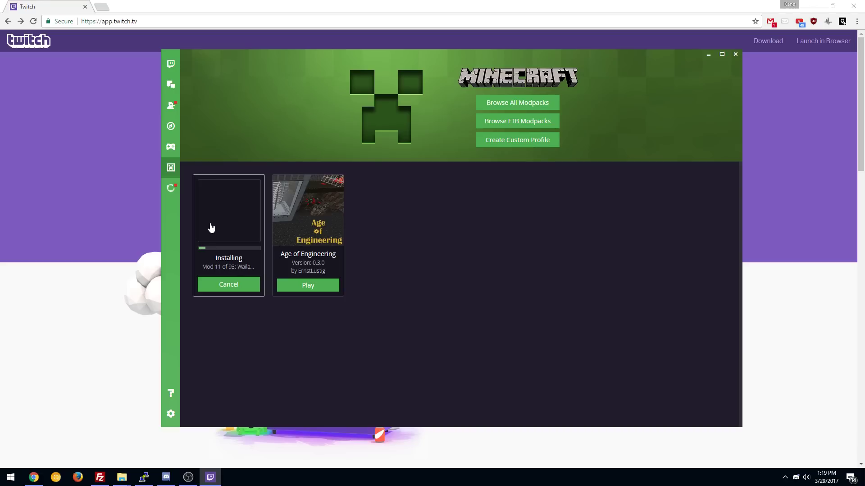
Step: Start Age of Engineering, then review the Minecraft install location and Native Launcher launch method
click(312, 286)
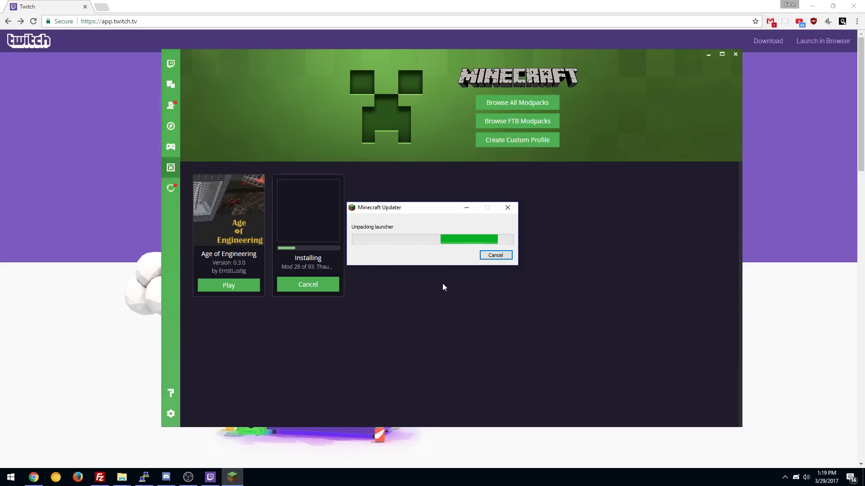
click(172, 414)
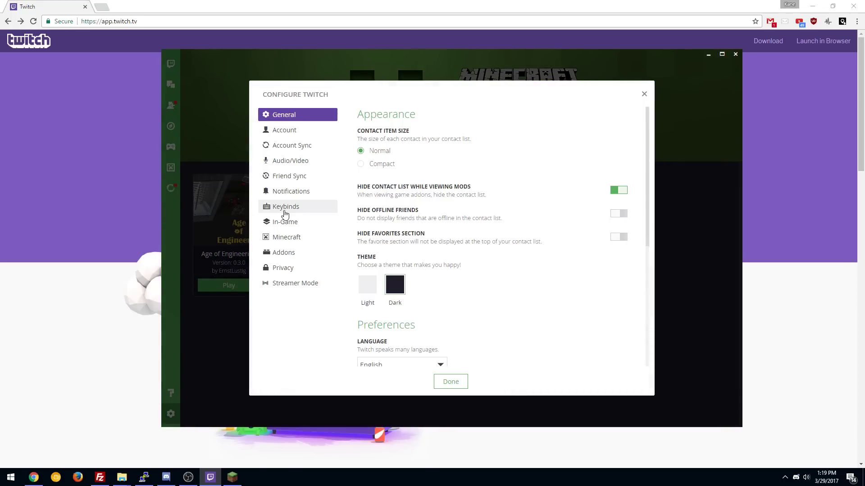
click(287, 237)
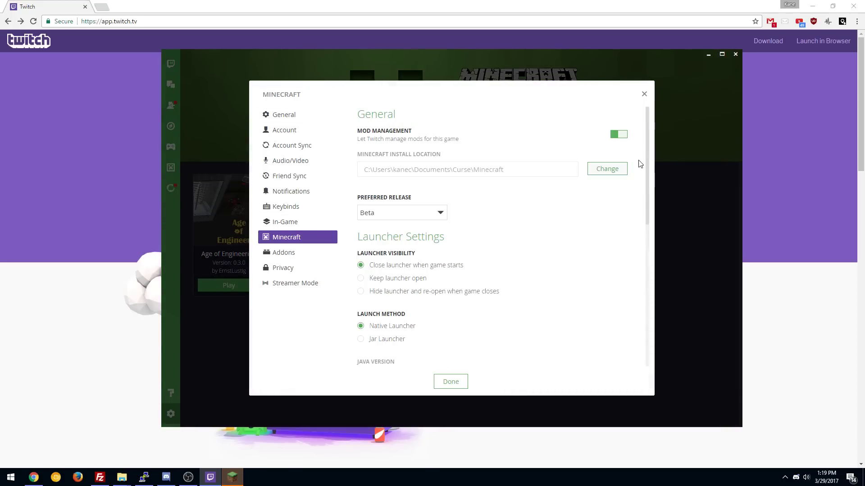
key(ctrl+a)
scroll(554, 300, down, 1)
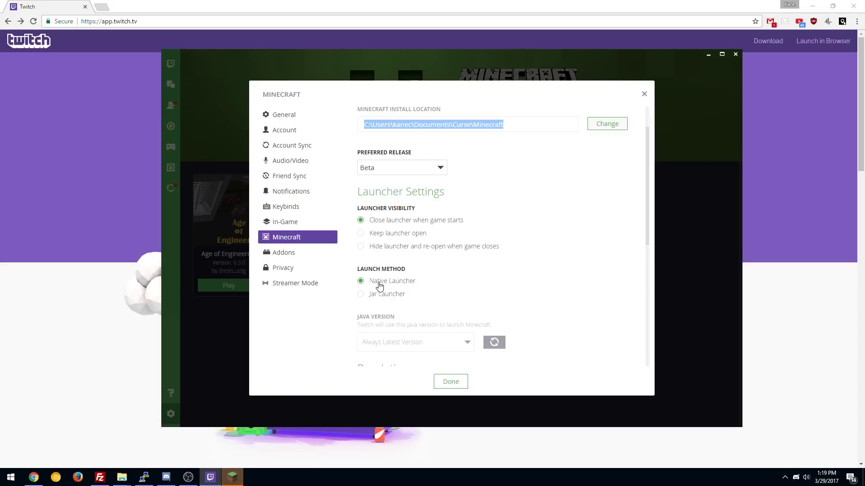
Step: Close the Twitch settings and log in to the Minecraft Launcher with the account e-mail and password
click(644, 94)
click(232, 478)
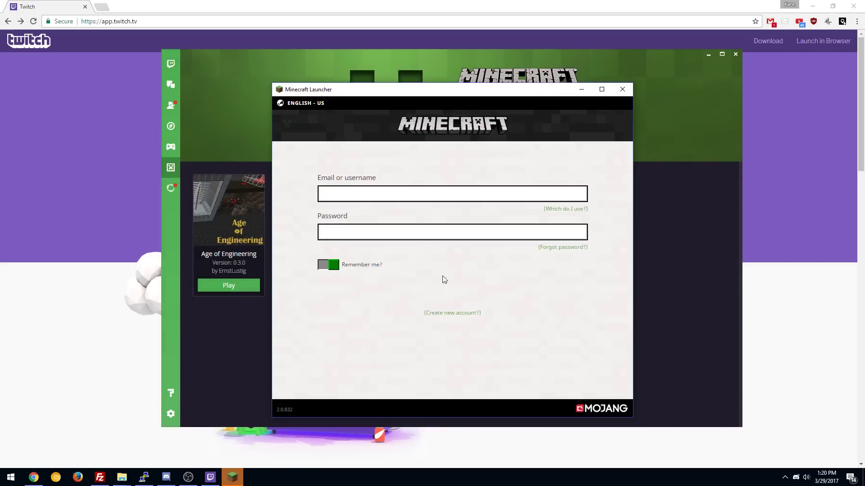
click(360, 198)
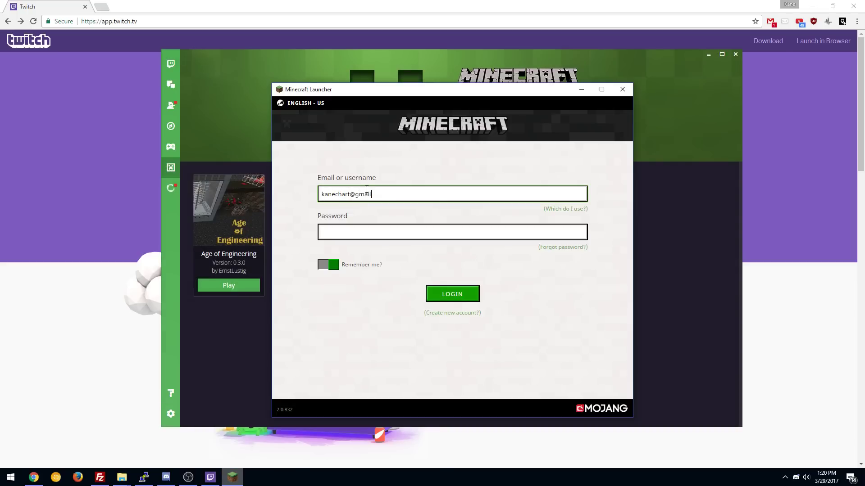
key(Tab)
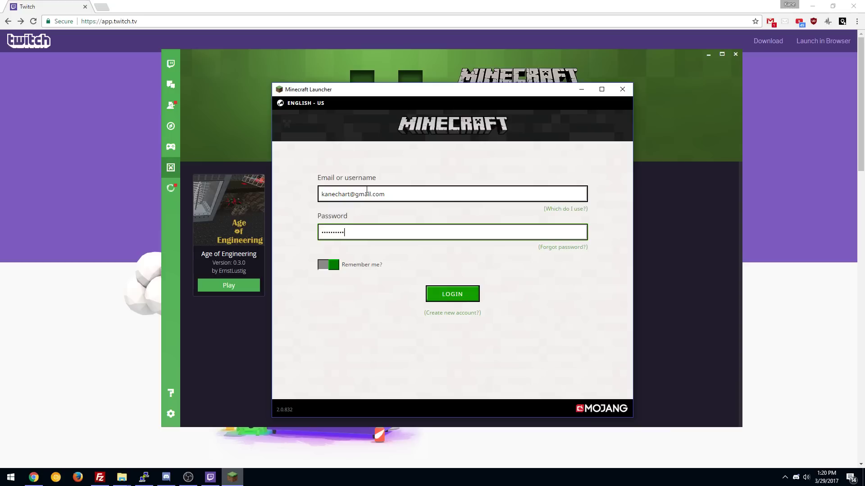
click(461, 293)
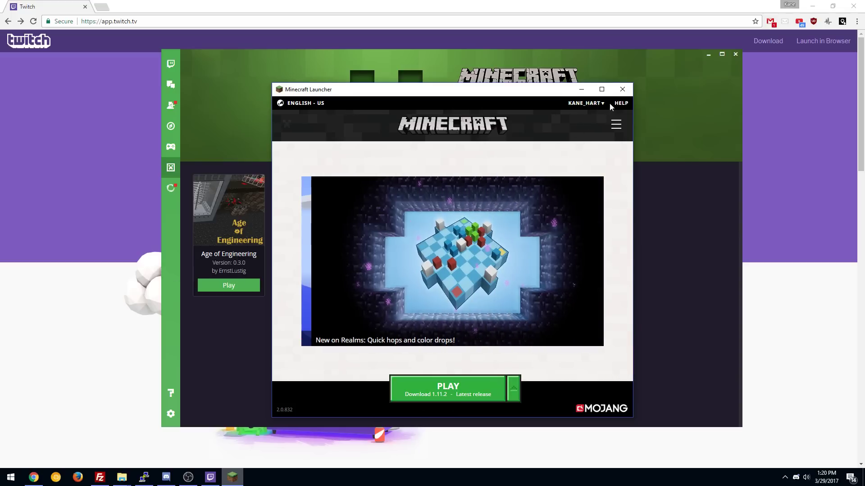
Step: Close the Minecraft Launcher and relaunch it from the Age of Engineering card's Play button
click(622, 90)
click(229, 285)
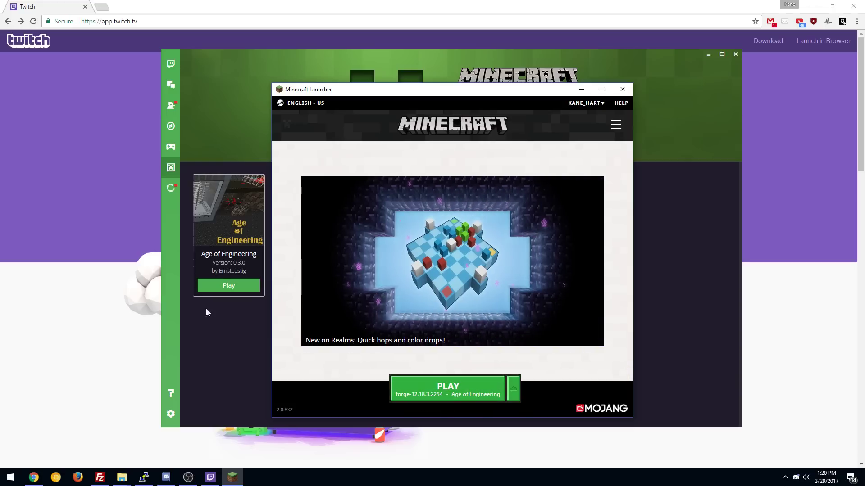
Step: Play the Age of Engineering forge-12.18.3.2254 profile so the launcher starts downloading its game files
click(471, 383)
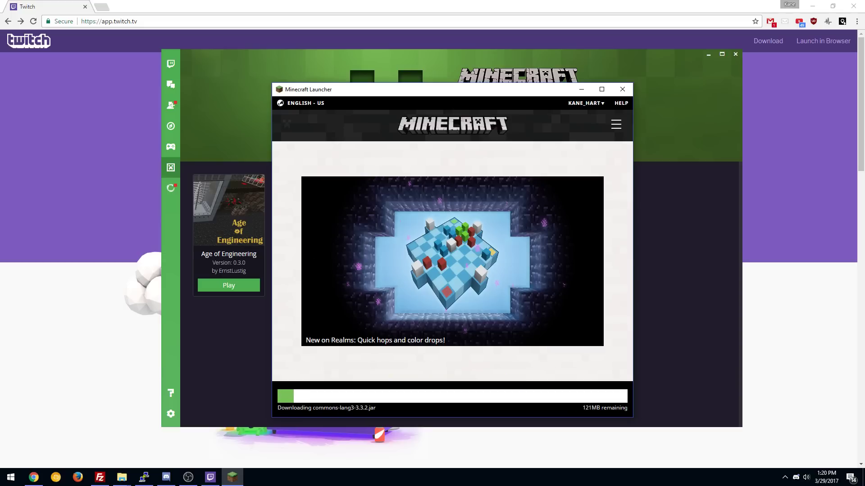
key(super+e)
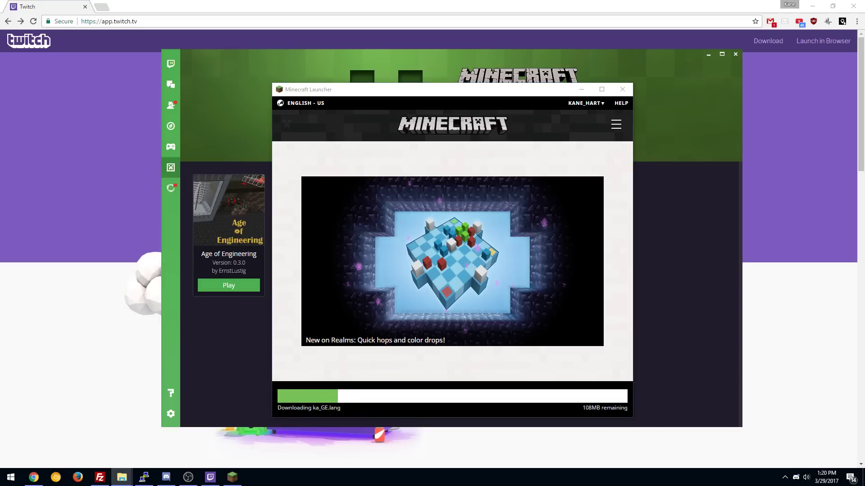